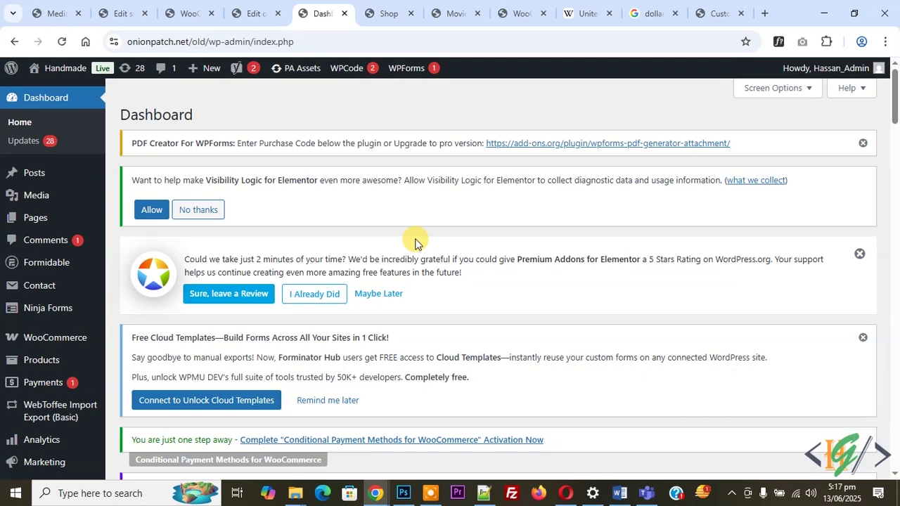
# Compare the UAE dirham symbol article, the dollar symbol search results and the AED symbol in the existing snippet's code
pyautogui.click(570, 11)
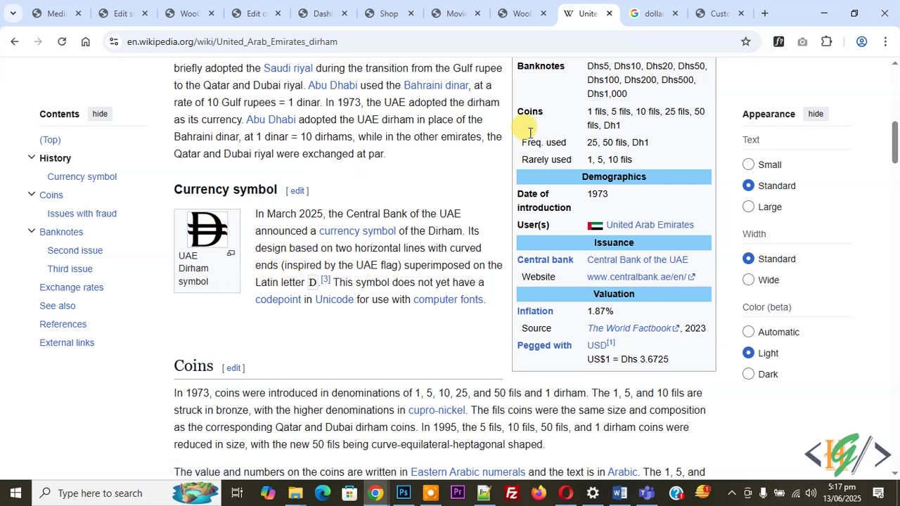
pyautogui.click(640, 14)
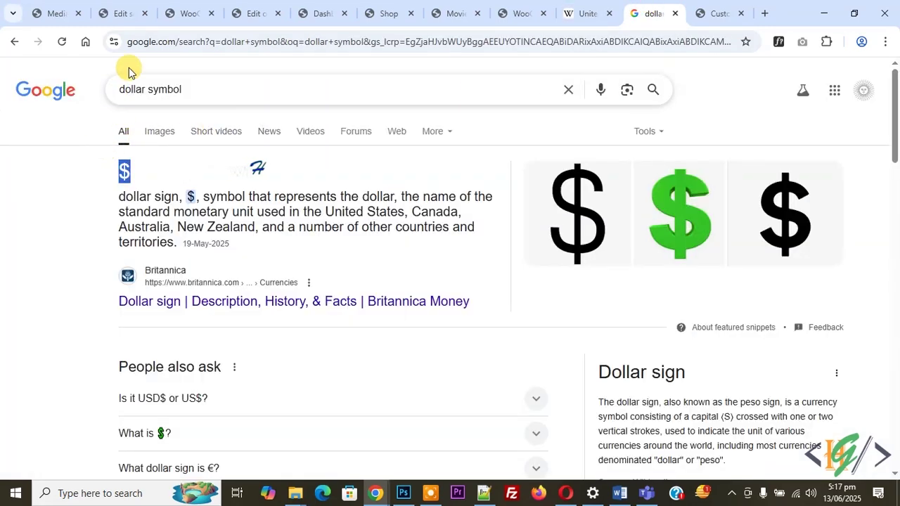
pyautogui.click(121, 12)
pyautogui.scroll(-2, 383, 298)
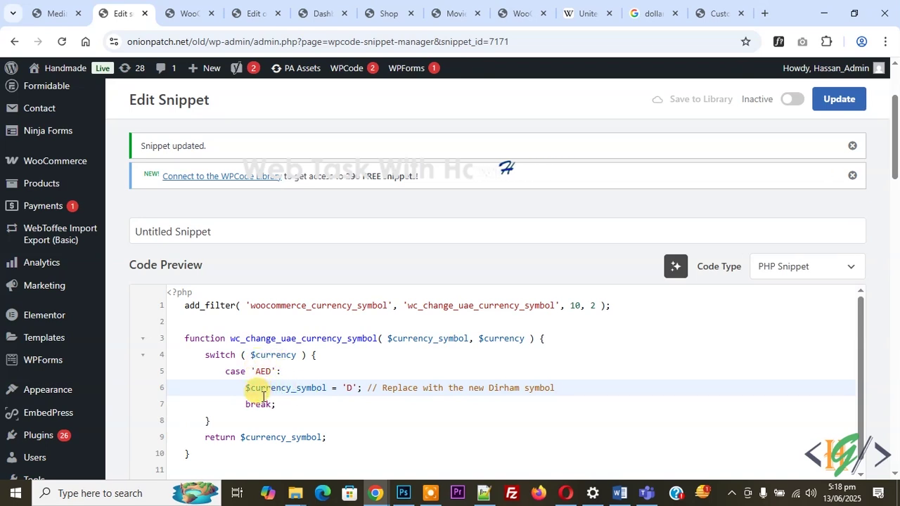
pyautogui.doubleClick(348, 387)
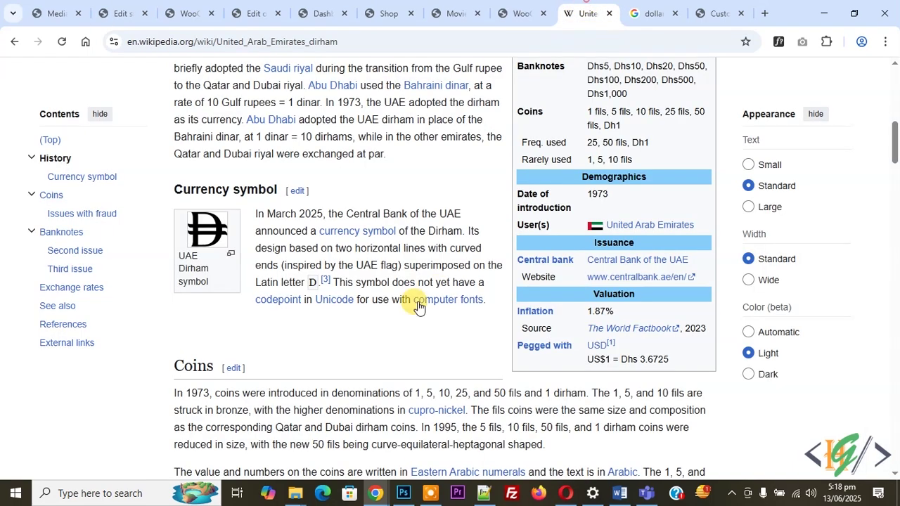
pyautogui.click(586, 14)
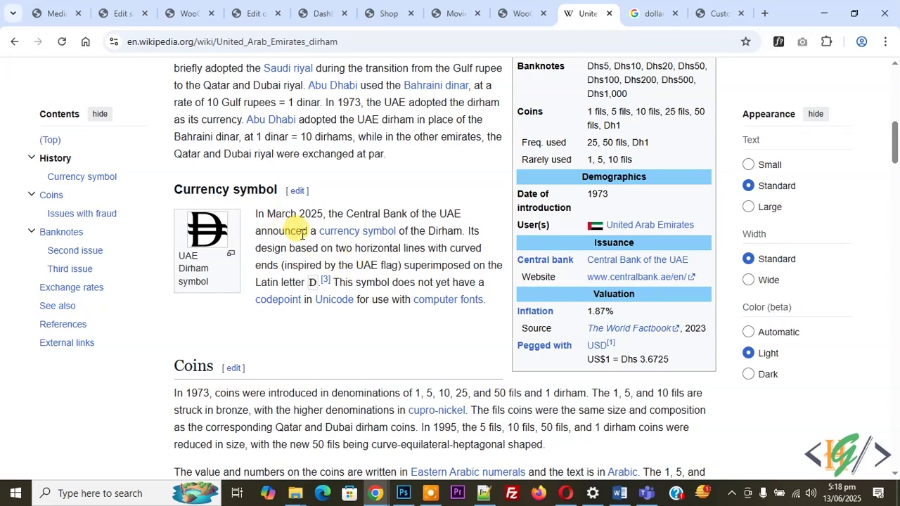
# Search the WordPress plugin directory for wpcode and check the WPCode plugin's entry
pyautogui.click(309, 13)
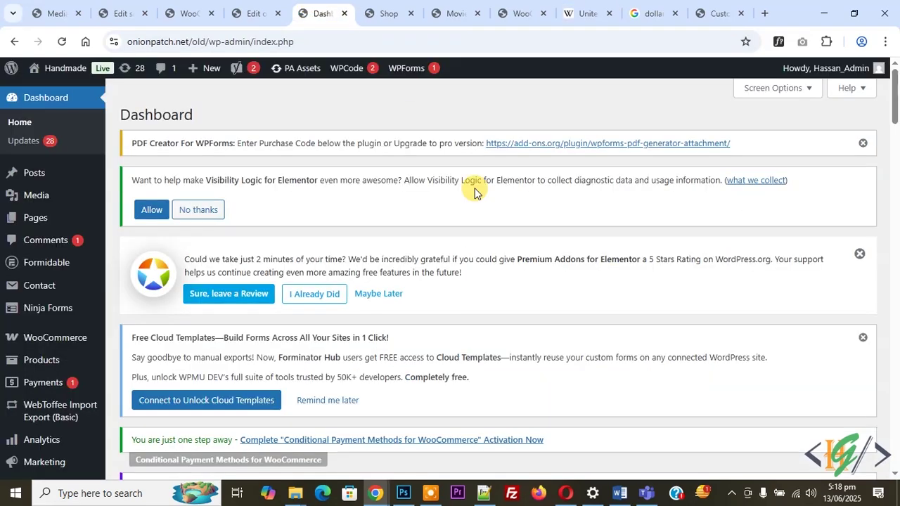
pyautogui.scroll(-4, 140, 211)
pyautogui.moveTo(72, 351)
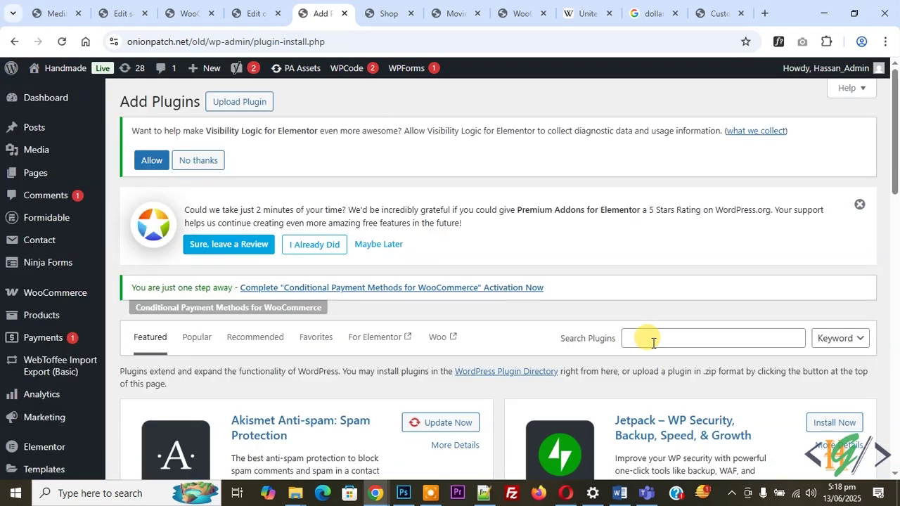
pyautogui.click(666, 340)
pyautogui.write('wpco')
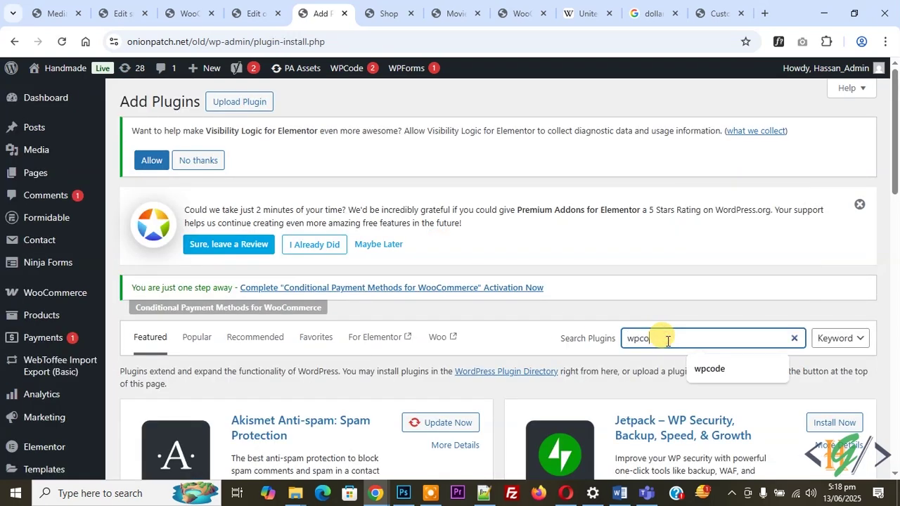
pyautogui.write('de')
pyautogui.scroll(-2, 422, 275)
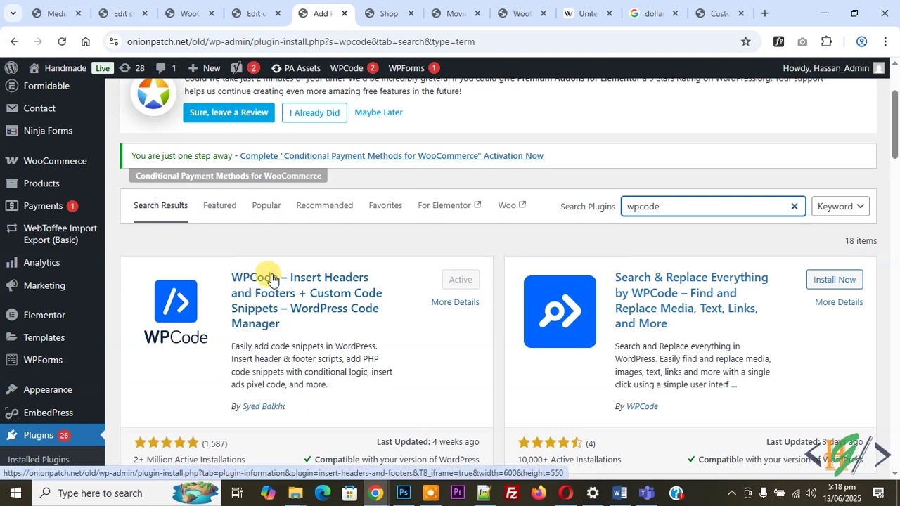
pyautogui.scroll(-2, 273, 279)
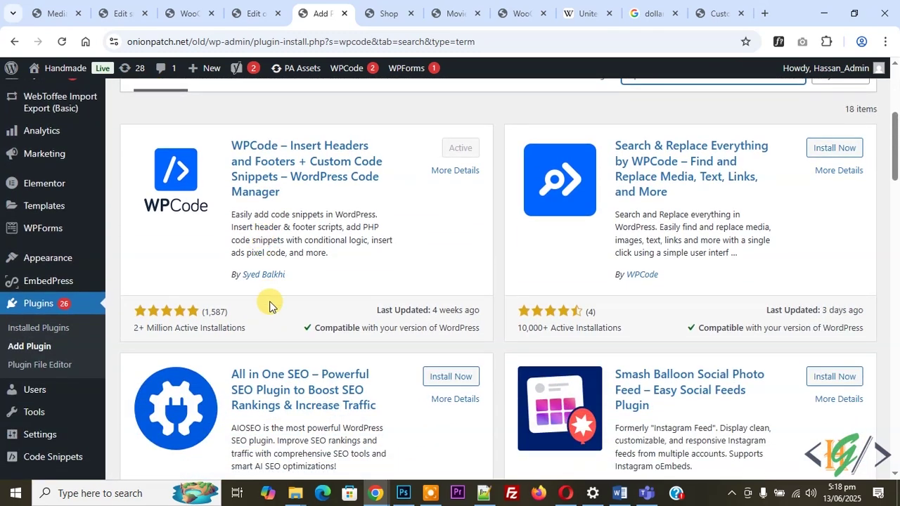
# Start a new custom code snippet in WPCode with the PHP Snippet code type
pyautogui.moveTo(53, 456)
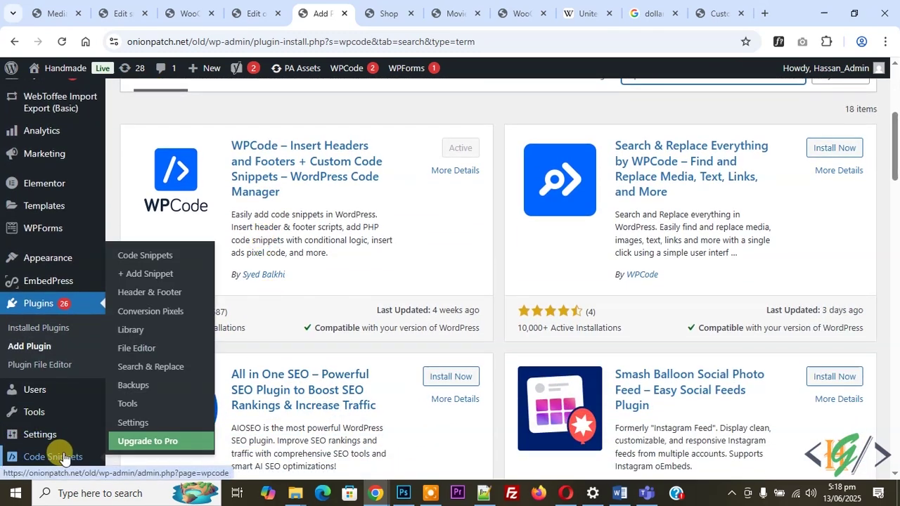
pyautogui.click(145, 279)
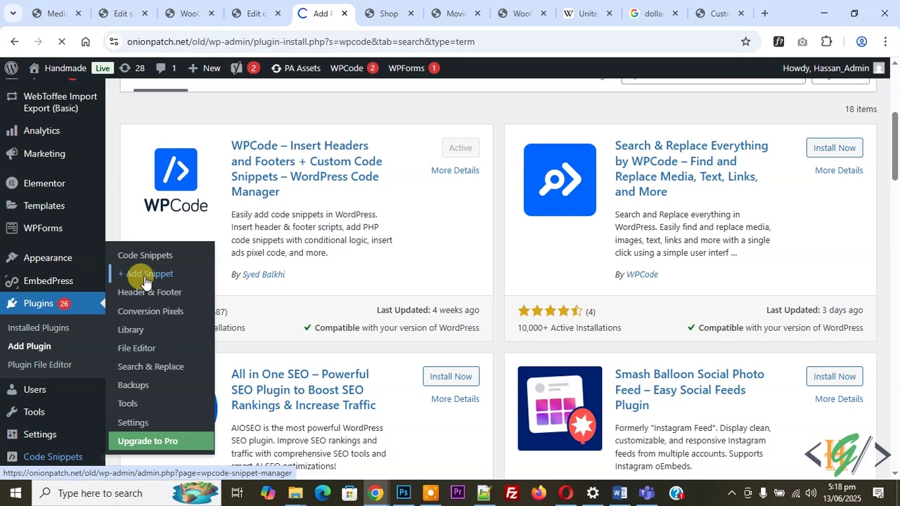
pyautogui.scroll(-3, 422, 232)
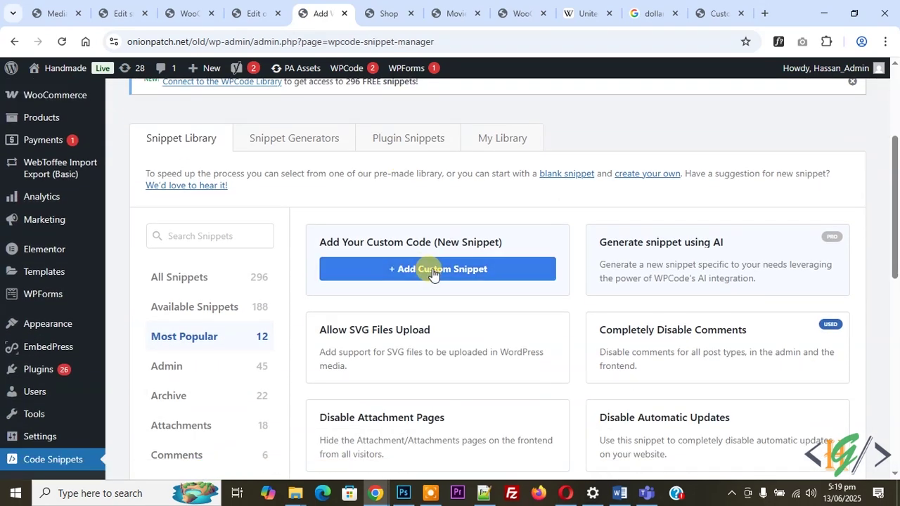
pyautogui.click(418, 271)
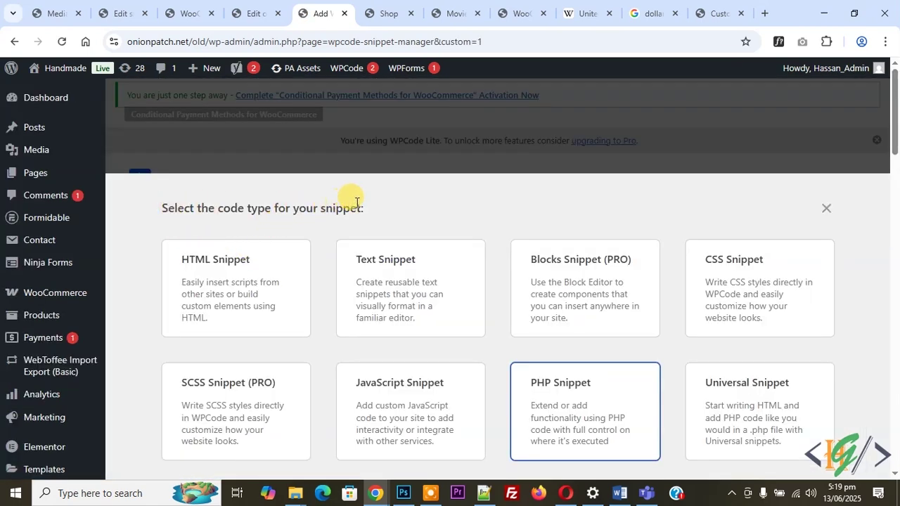
pyautogui.click(540, 399)
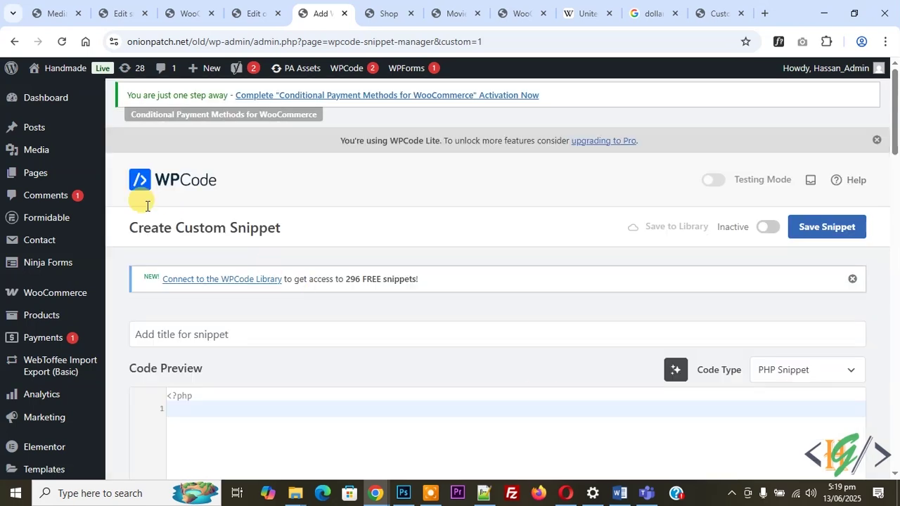
pyautogui.moveTo(131, 219); pyautogui.dragTo(295, 229)
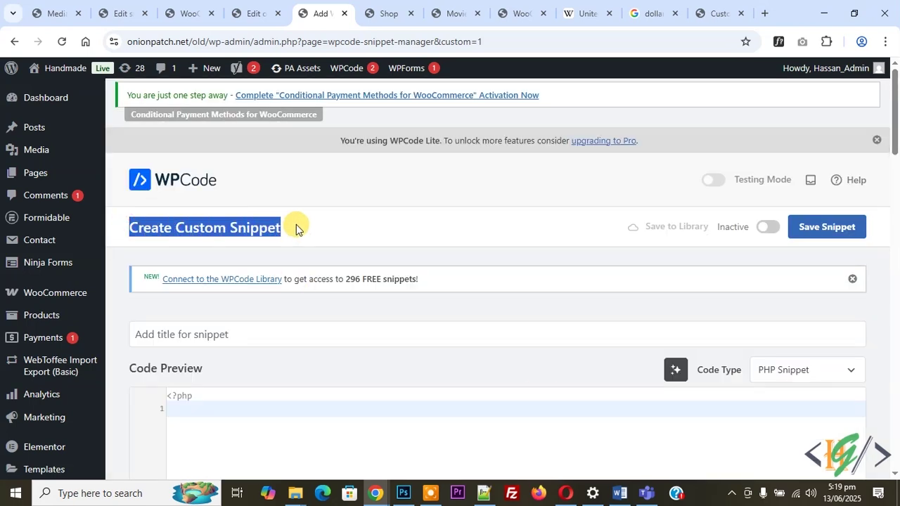
# Paste the copied Dirham symbol image code into the new snippet's code editor
pyautogui.scroll(-5, 291, 228)
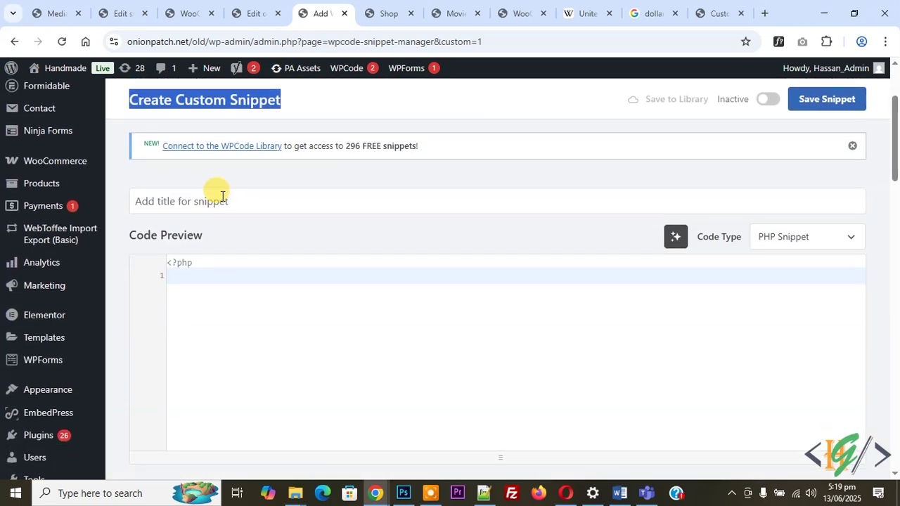
pyautogui.click(213, 225)
pyautogui.hotkey('ctrl', 'v')
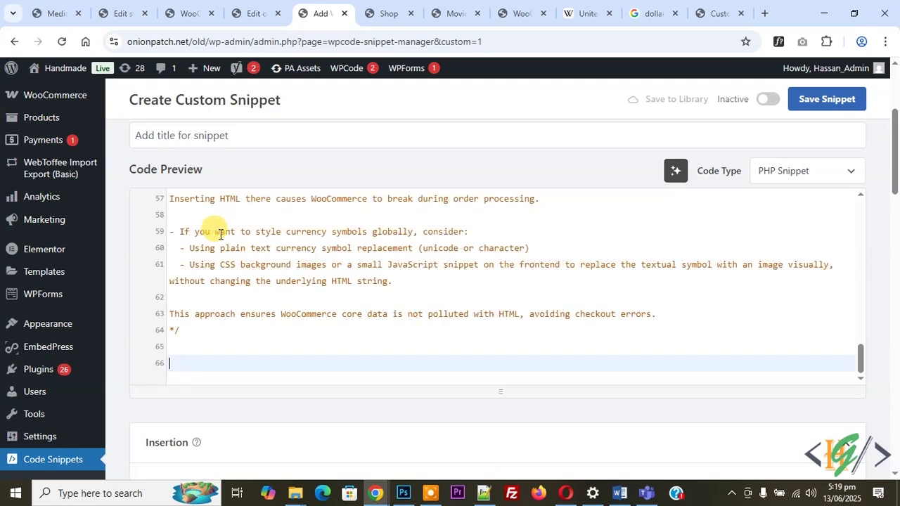
pyautogui.moveTo(185, 329); pyautogui.dragTo(161, 104)
pyautogui.click(272, 265)
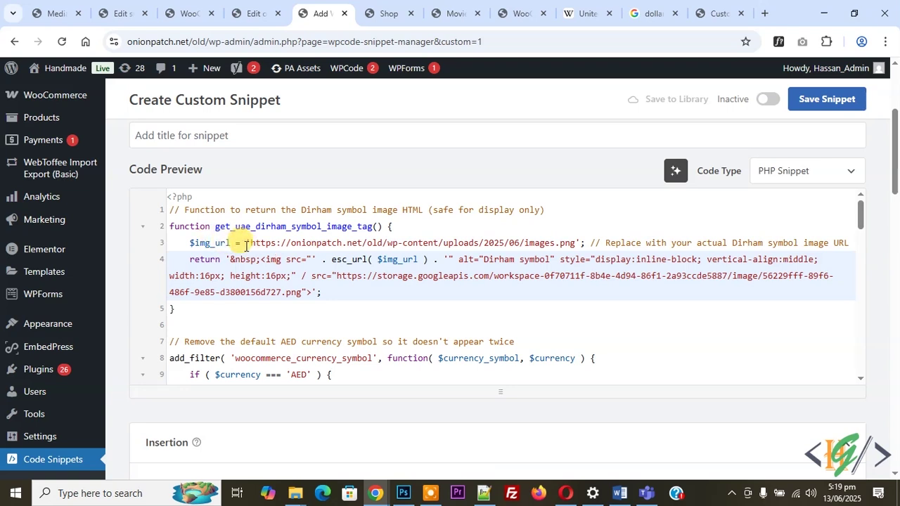
pyautogui.click(251, 244)
pyautogui.moveTo(250, 244); pyautogui.dragTo(581, 246)
pyautogui.hotkey('ctrl', 'c')
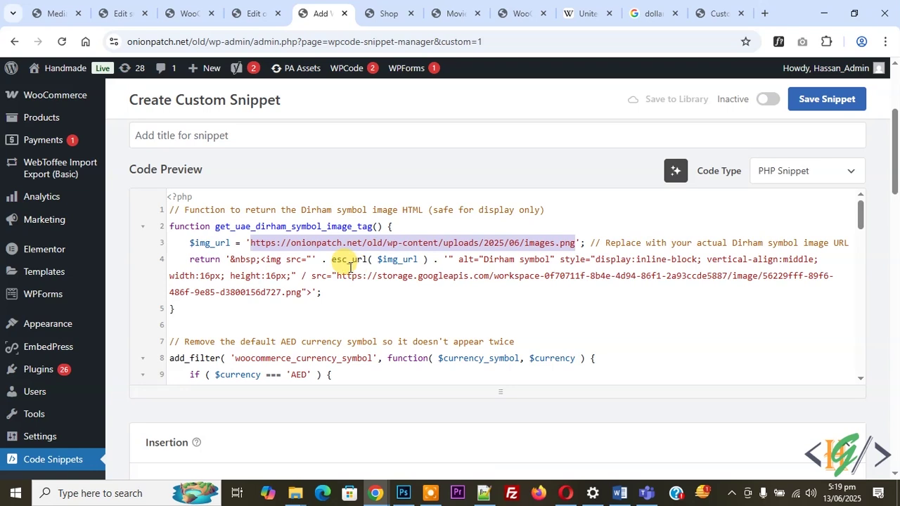
pyautogui.hotkey('ctrl', 'v')
pyautogui.moveTo(304, 293); pyautogui.dragTo(662, 276)
pyautogui.click(503, 257)
# Review the snippet's AED price filters and IMPORTANT comment, and check the store currency in the WooCommerce general settings
pyautogui.scroll(-1, 328, 267)
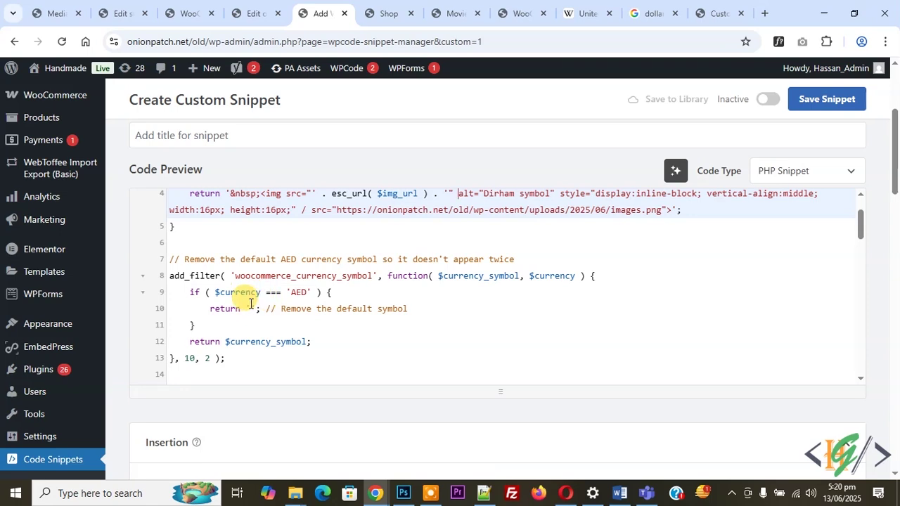
pyautogui.click(512, 6)
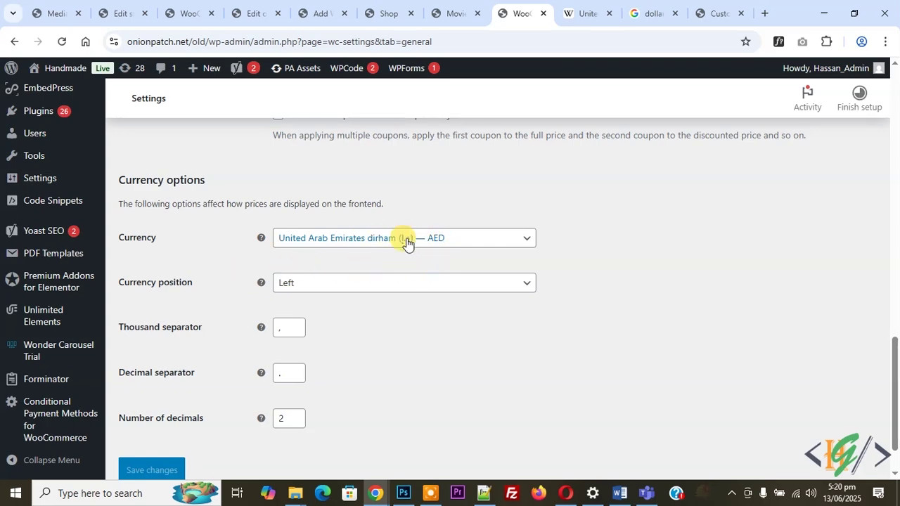
pyautogui.click(309, 11)
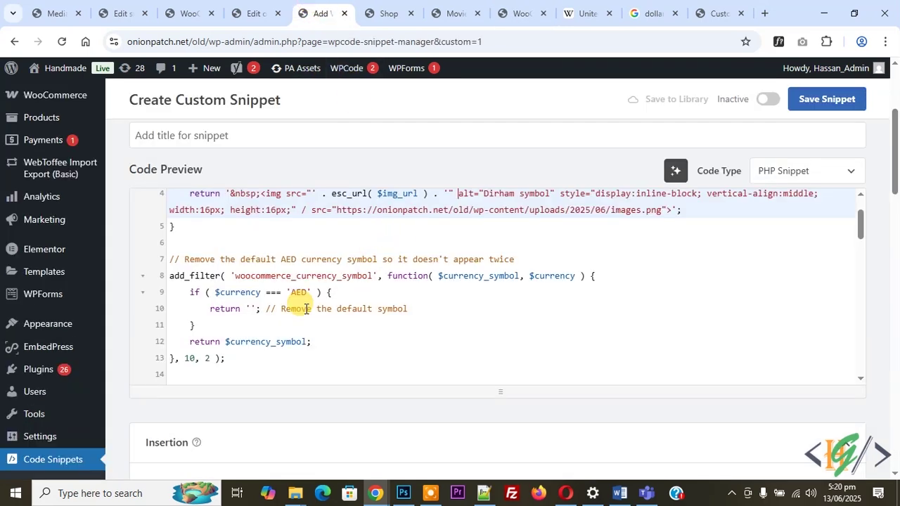
pyautogui.scroll(-3, 362, 261)
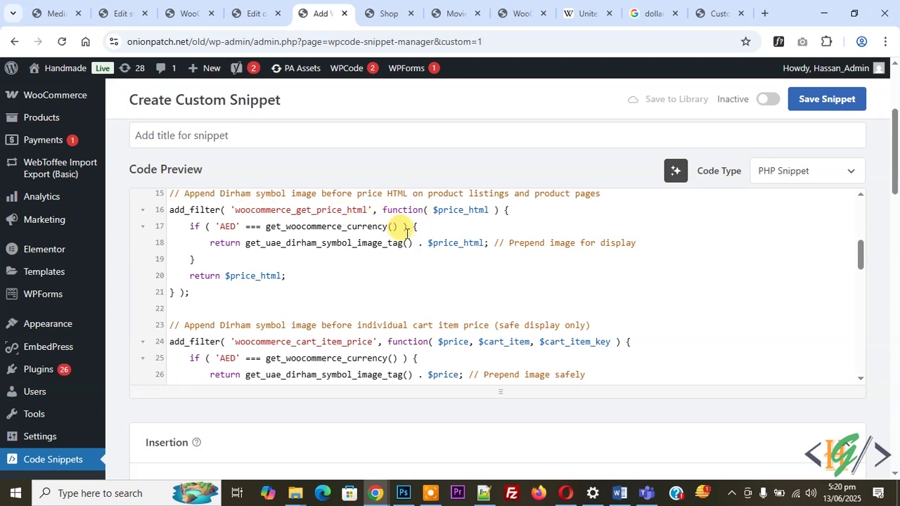
pyautogui.scroll(-1, 273, 251)
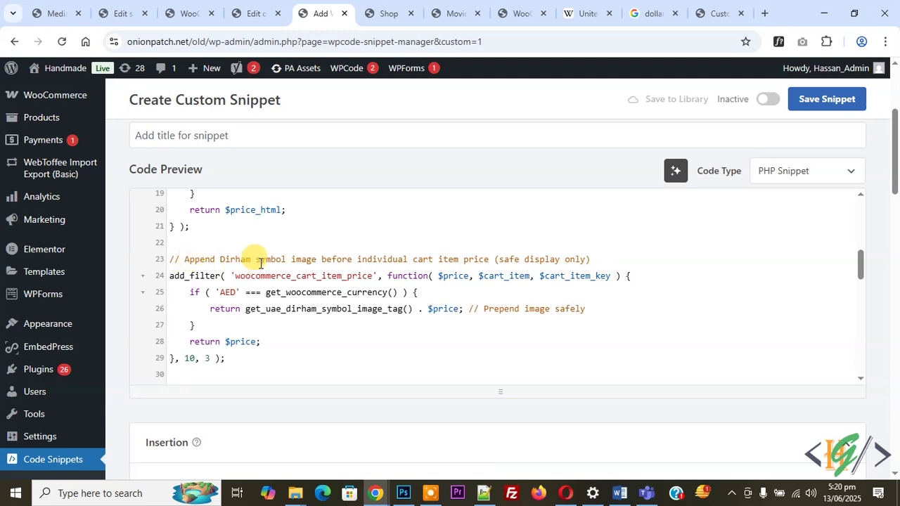
pyautogui.scroll(-5, 295, 266)
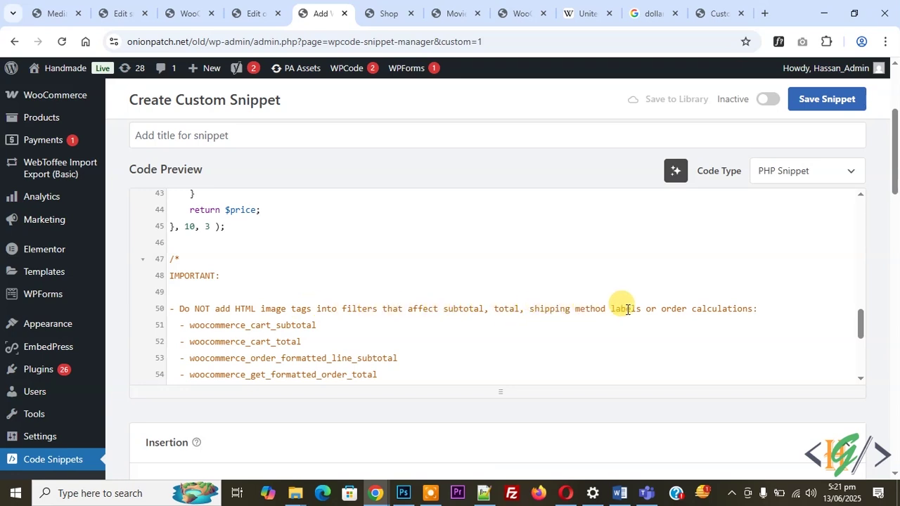
pyautogui.scroll(-1, 492, 296)
pyautogui.click(195, 270)
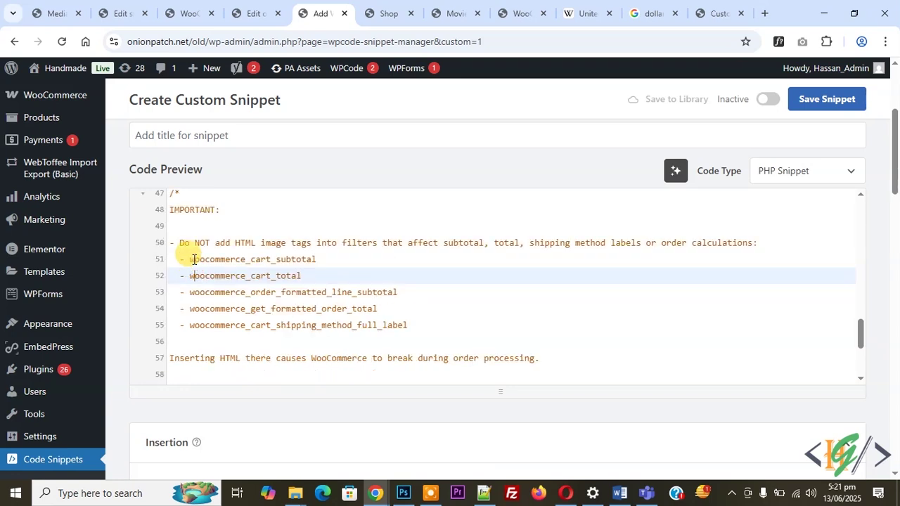
pyautogui.moveTo(191, 259); pyautogui.dragTo(406, 325)
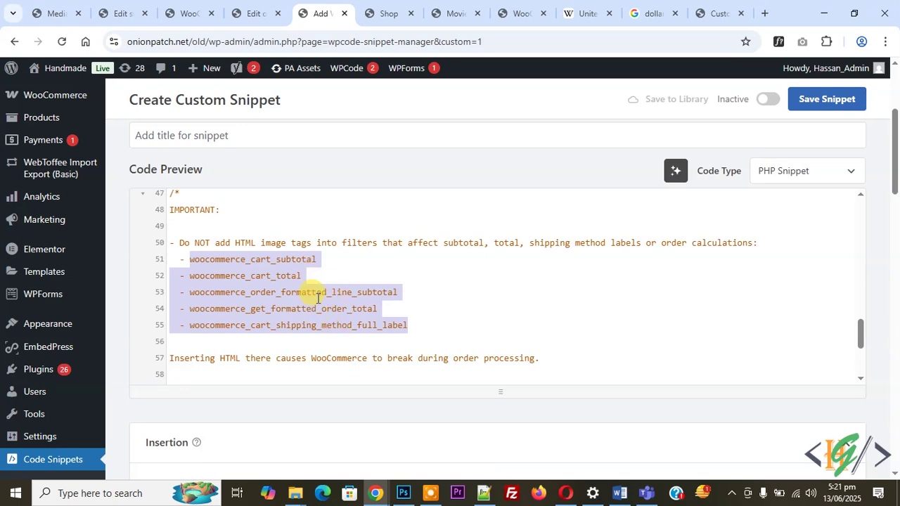
# Check the snippet's insertion settings, set the snippet to active and save it
pyautogui.moveTo(892, 161); pyautogui.dragTo(893, 211)
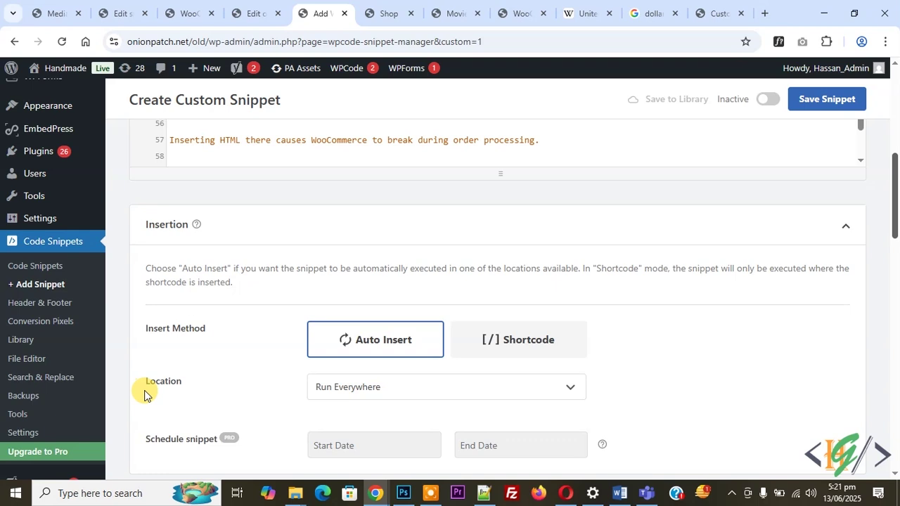
pyautogui.click(765, 104)
pyautogui.click(821, 100)
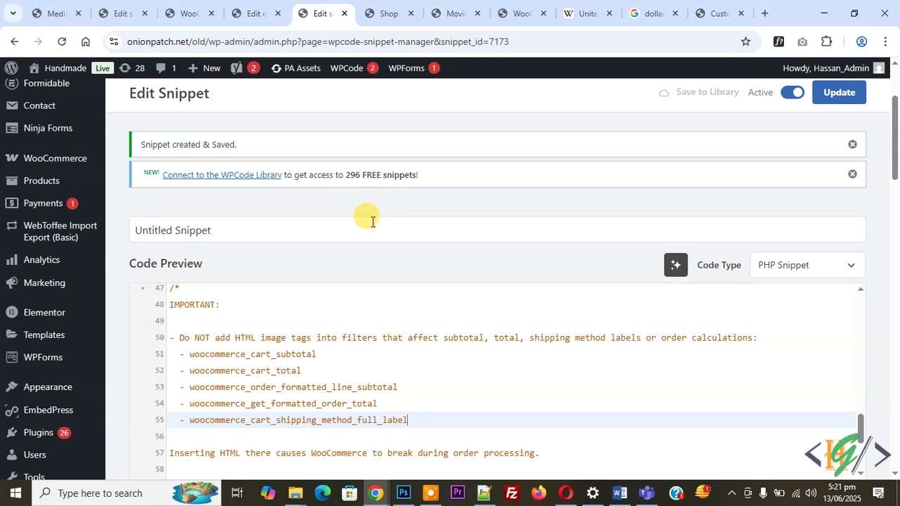
# Set the AED currency symbol to $ on line 6 of the inactive snippet, and return to the newly saved snippet
pyautogui.click(121, 13)
pyautogui.click(347, 391)
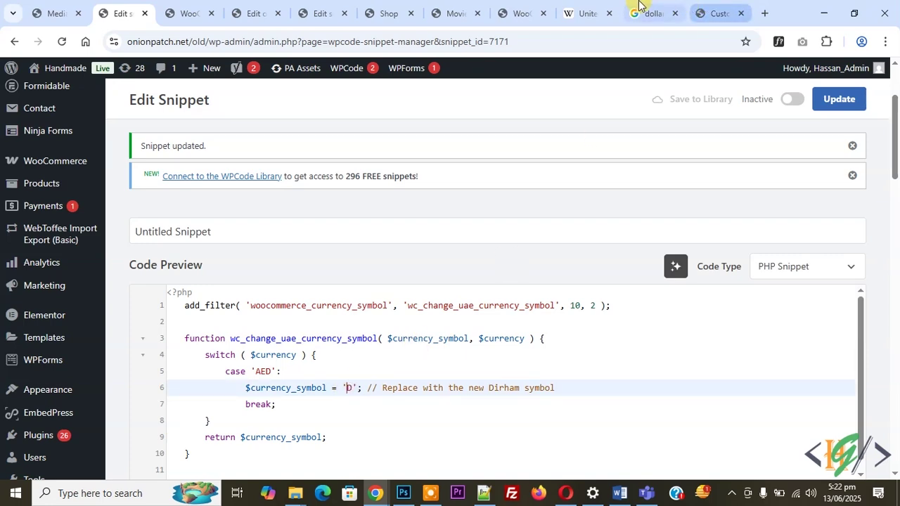
pyautogui.click(587, 13)
pyautogui.click(650, 13)
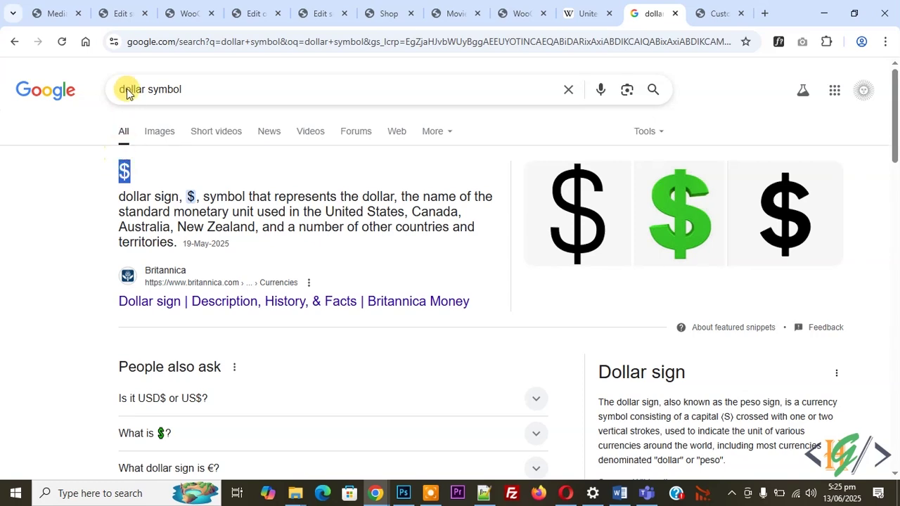
pyautogui.click(121, 10)
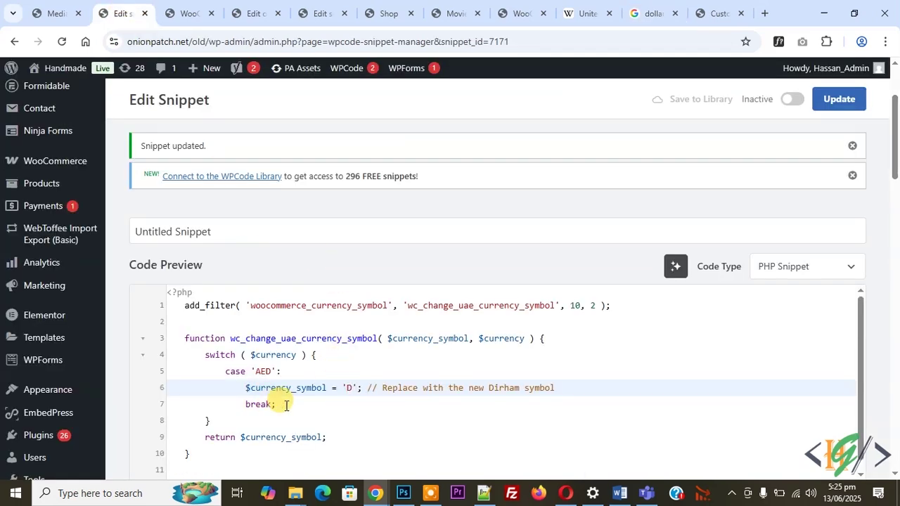
pyautogui.click(354, 387)
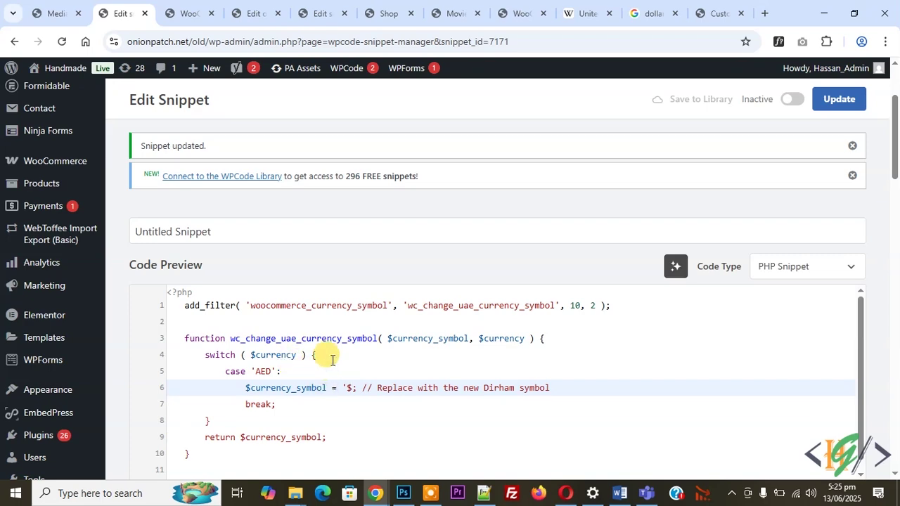
pyautogui.click(252, 8)
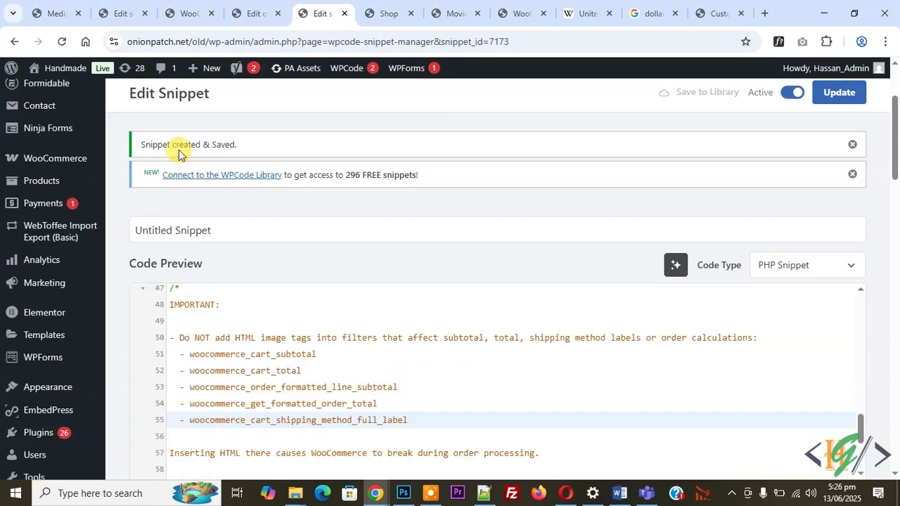
# Reload the shop page and the Movie Downloadable Product page, and check the currency symbol beside the prices on both
pyautogui.click(366, 13)
pyautogui.click(62, 42)
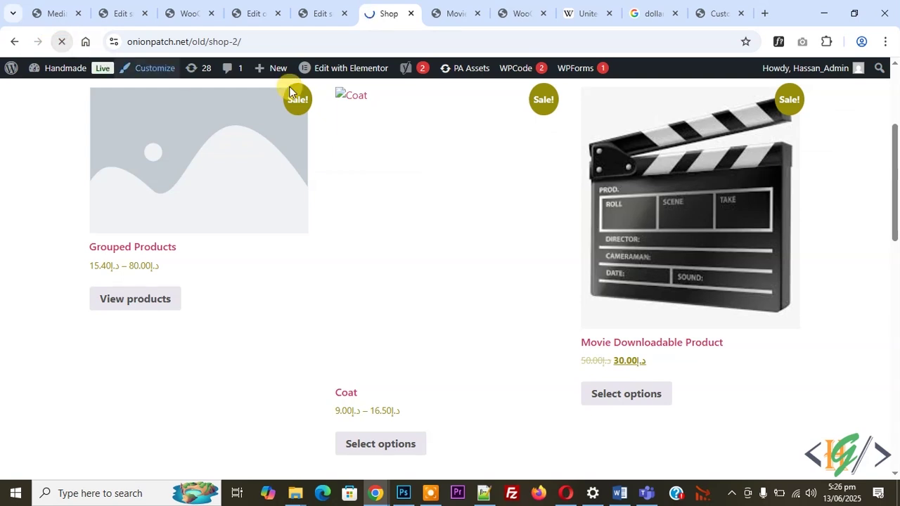
pyautogui.click(455, 12)
pyautogui.click(61, 42)
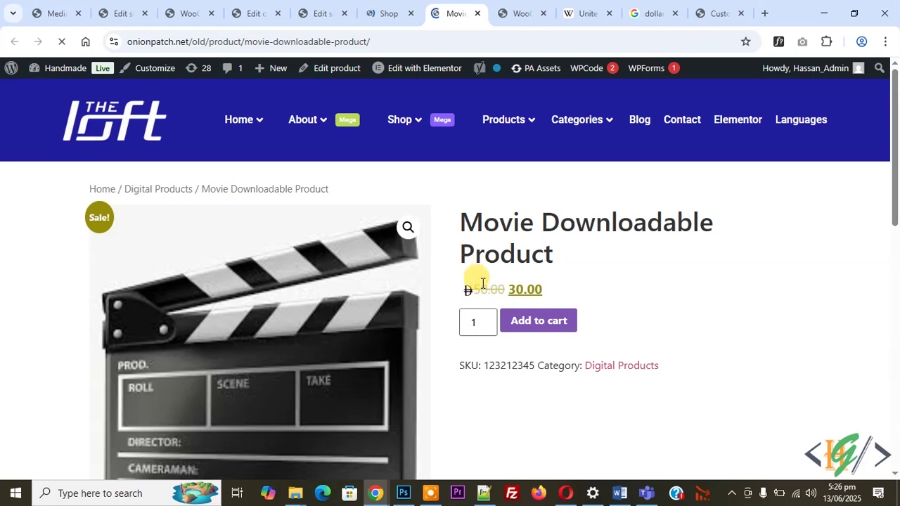
pyautogui.click(383, 12)
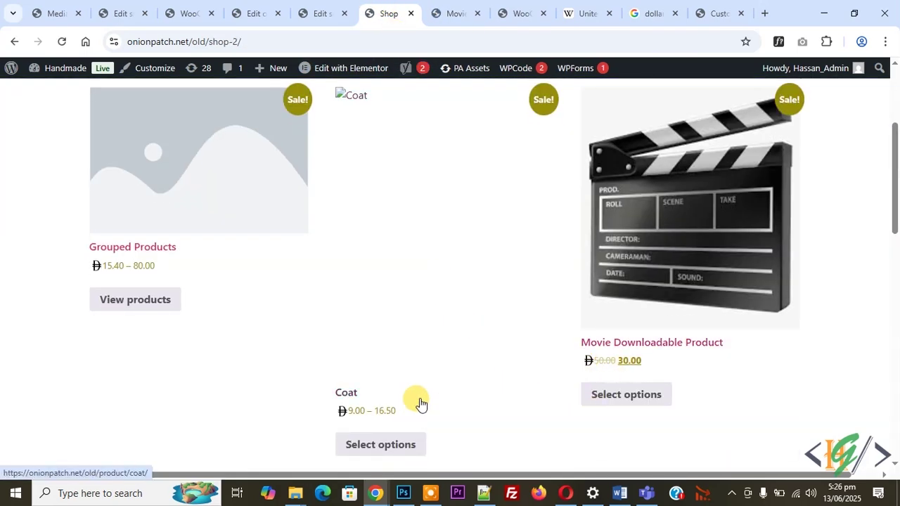
# Add the Ceramic birds en product to the cart, review the cart totals and proceed to checkout
pyautogui.scroll(-5, 420, 404)
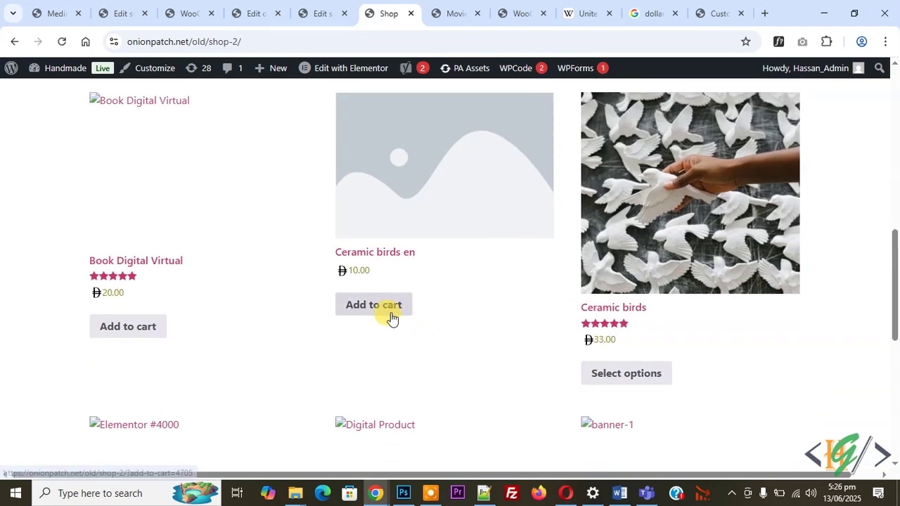
pyautogui.click(391, 318)
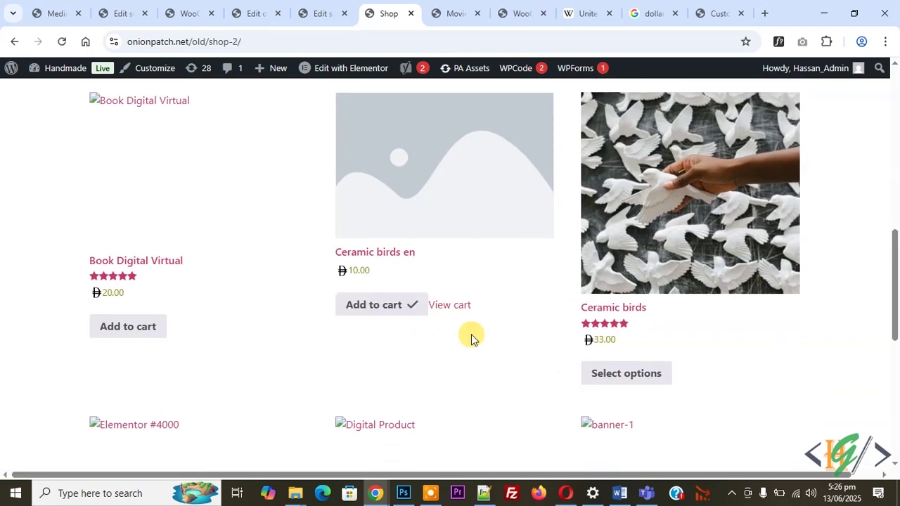
pyautogui.click(453, 310)
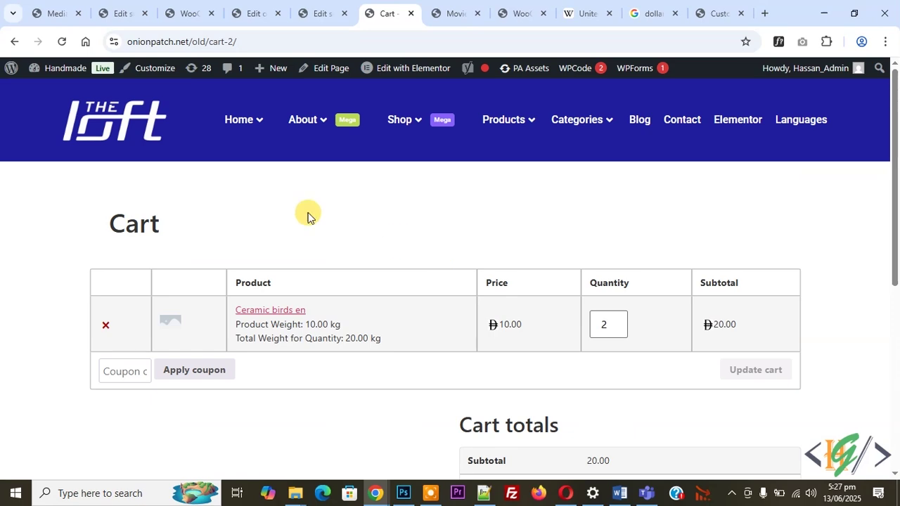
pyautogui.scroll(-5, 492, 316)
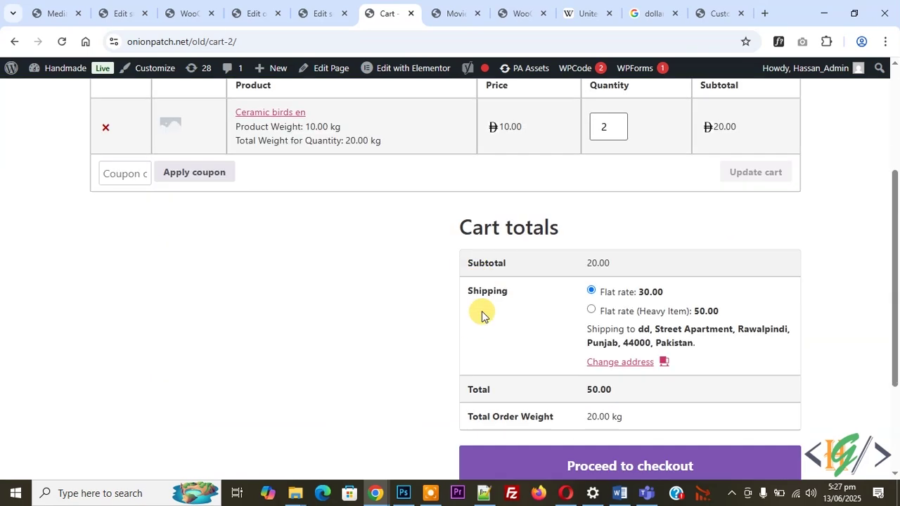
pyautogui.click(570, 342)
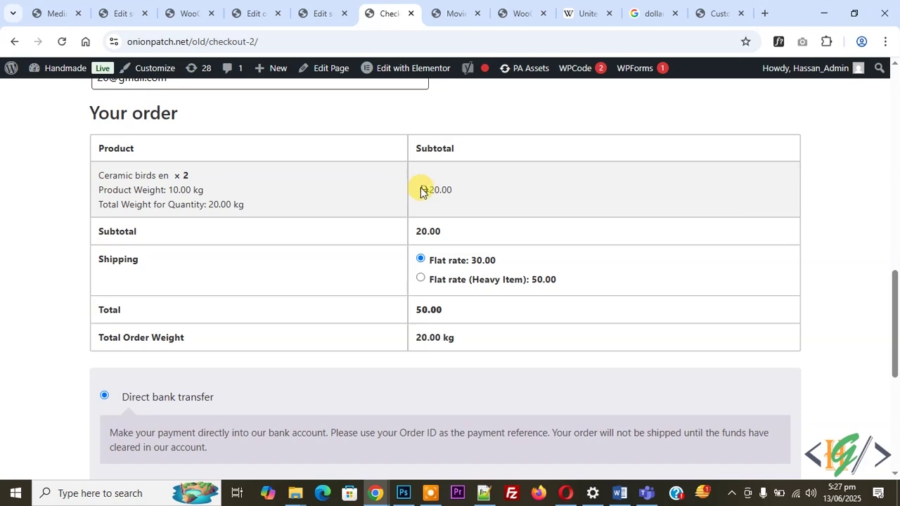
# Review the snippet's IMPORTANT comment on excluded filters, lines 50 to 55, and compare it with the checkout order table
pyautogui.click(320, 12)
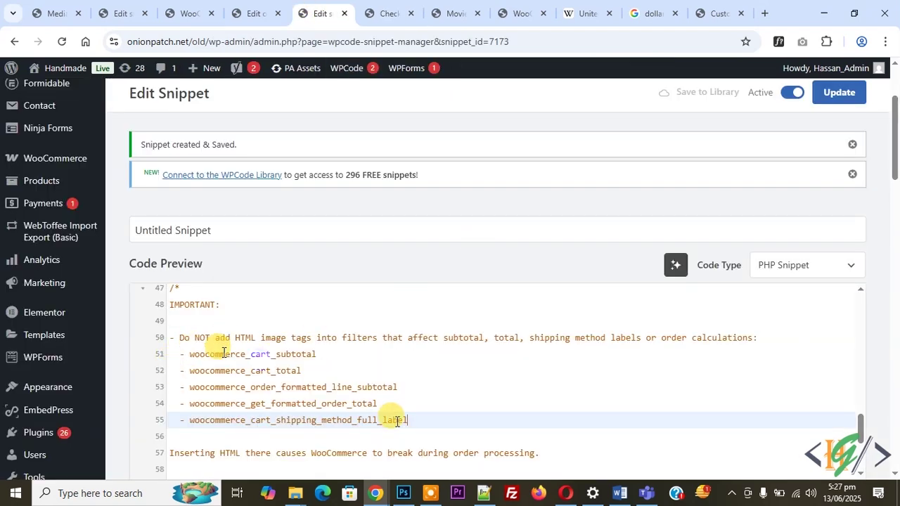
pyautogui.moveTo(440, 422); pyautogui.dragTo(157, 345)
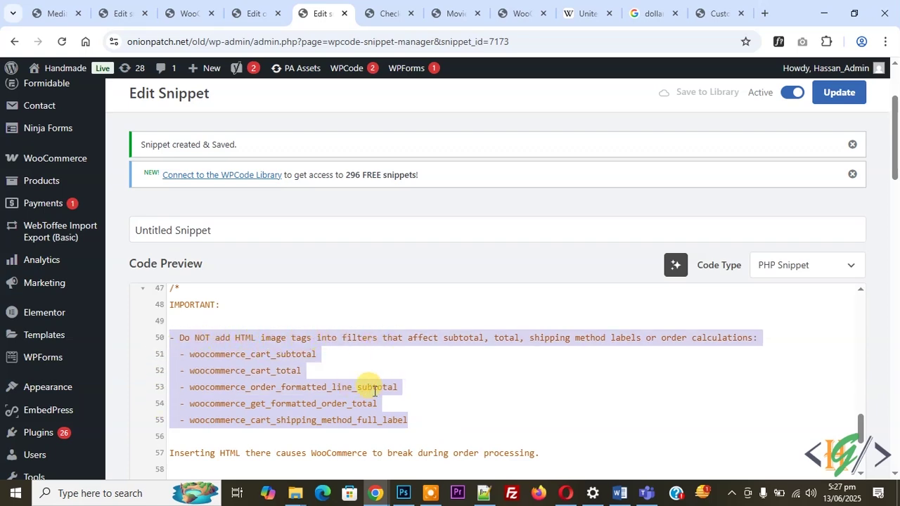
pyautogui.click(311, 387)
pyautogui.click(394, 11)
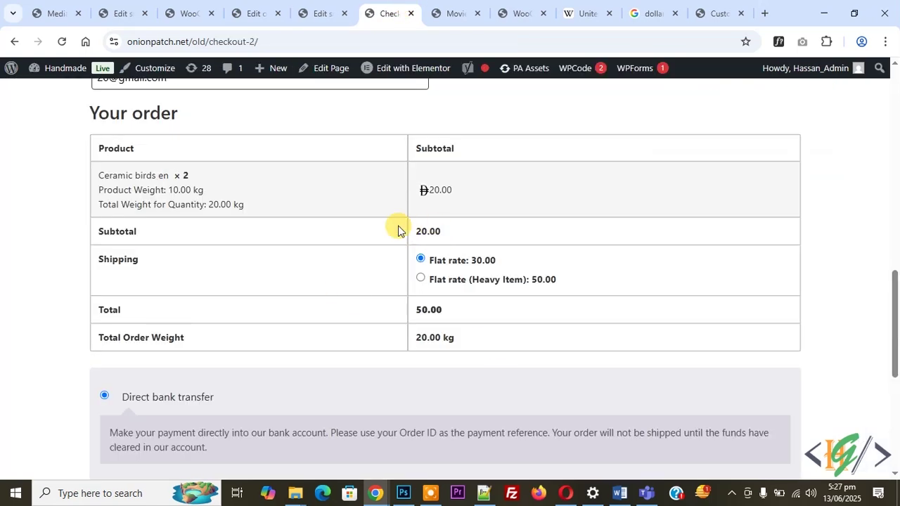